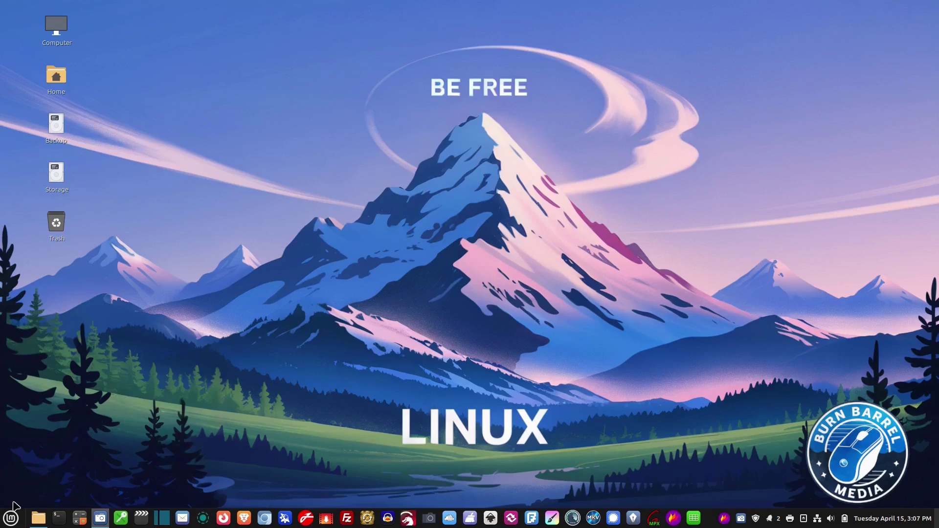
# Search Software Manager for 'deja' and install Déjà Dup Backups from Flathub.
pyautogui.click(9, 517)
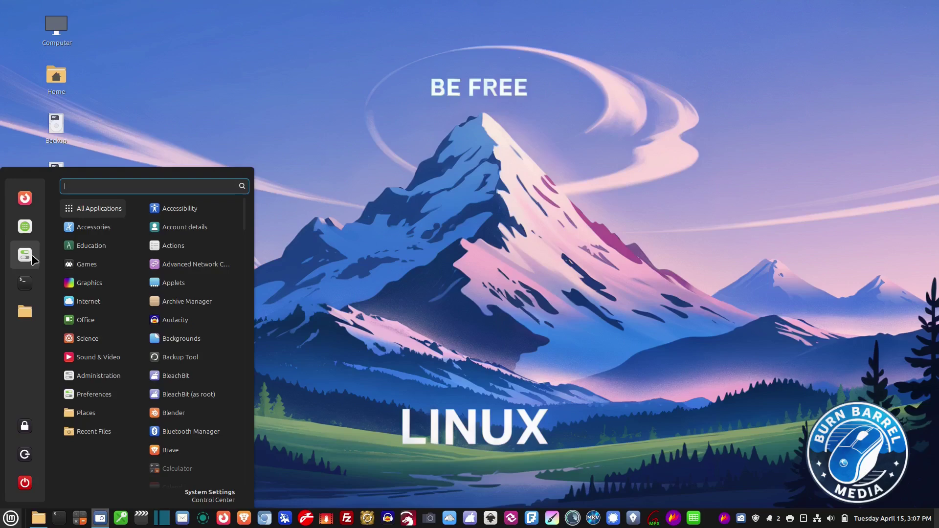
pyautogui.click(25, 228)
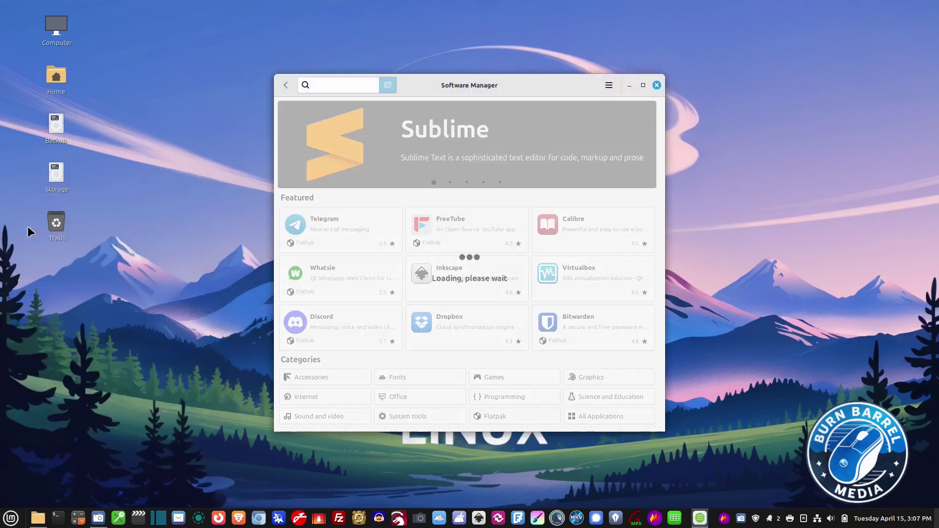
pyautogui.write('deja')
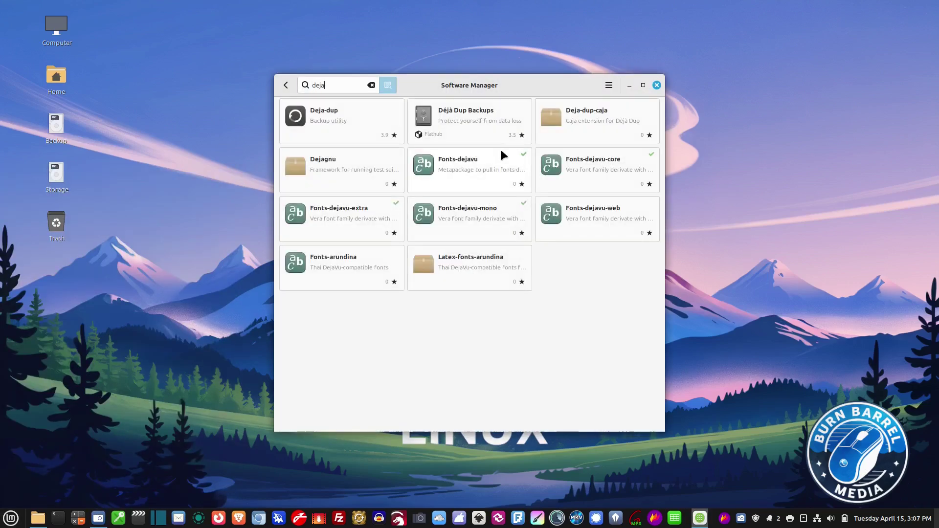
pyautogui.click(499, 128)
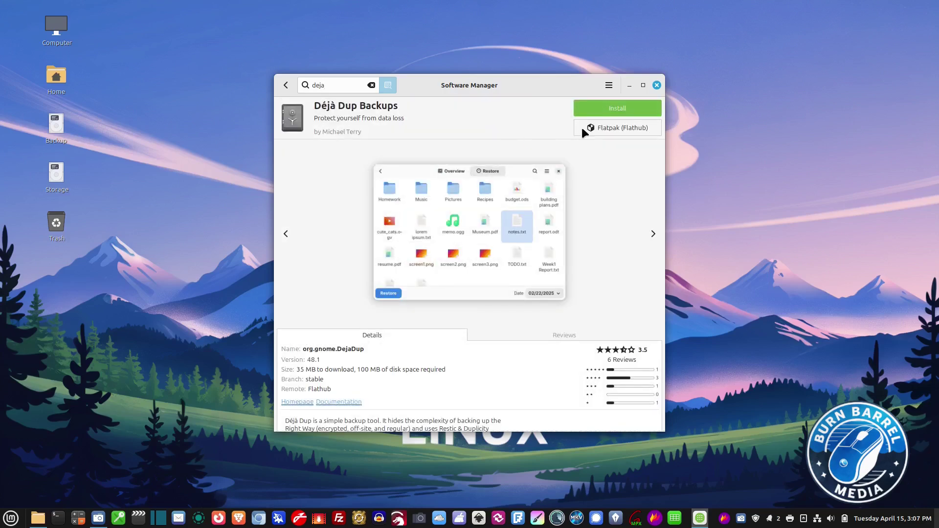
pyautogui.click(602, 110)
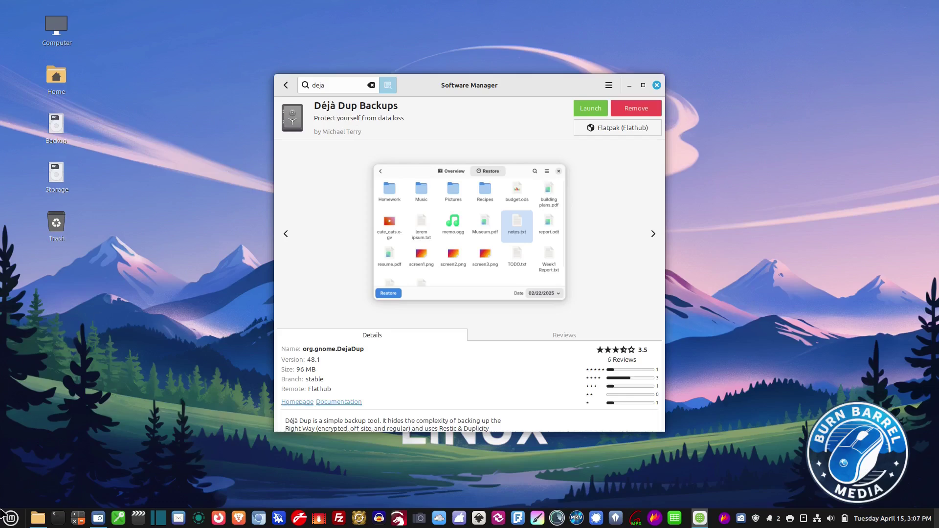
# Add the Backups app from the menu to the panel, then close Software Manager.
pyautogui.click(10, 521)
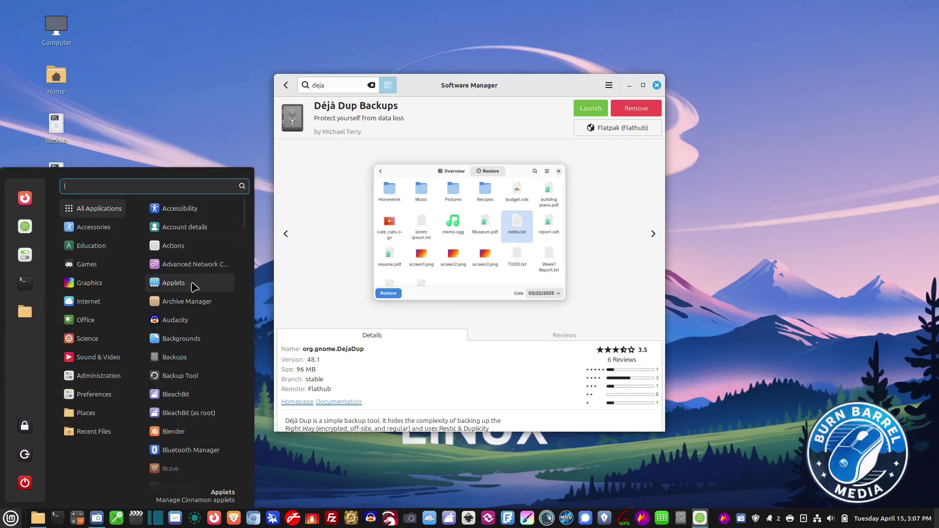
pyautogui.scroll(-8, 191, 301)
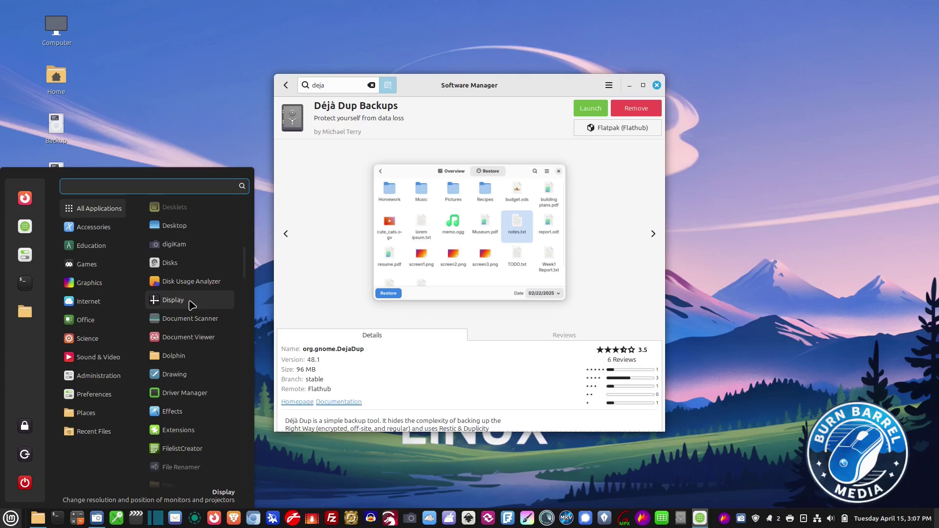
pyautogui.write('backup')
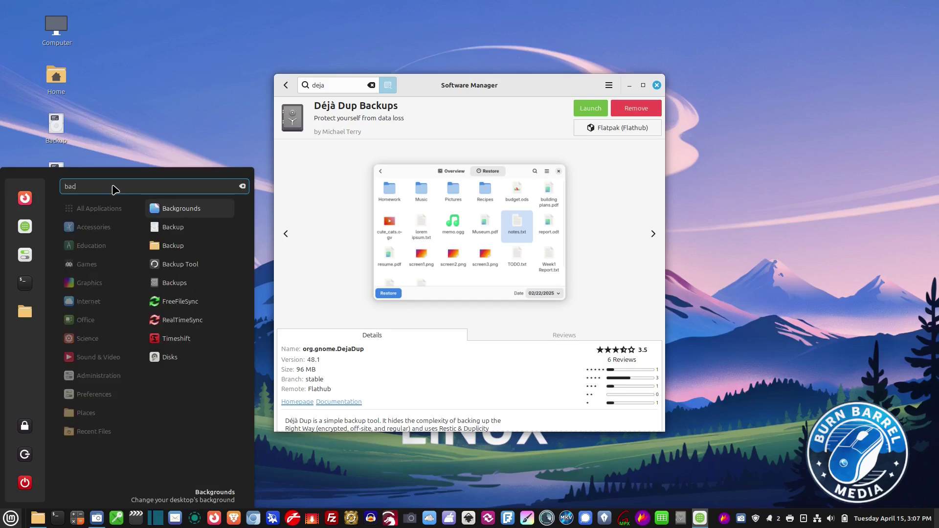
pyautogui.write('s')
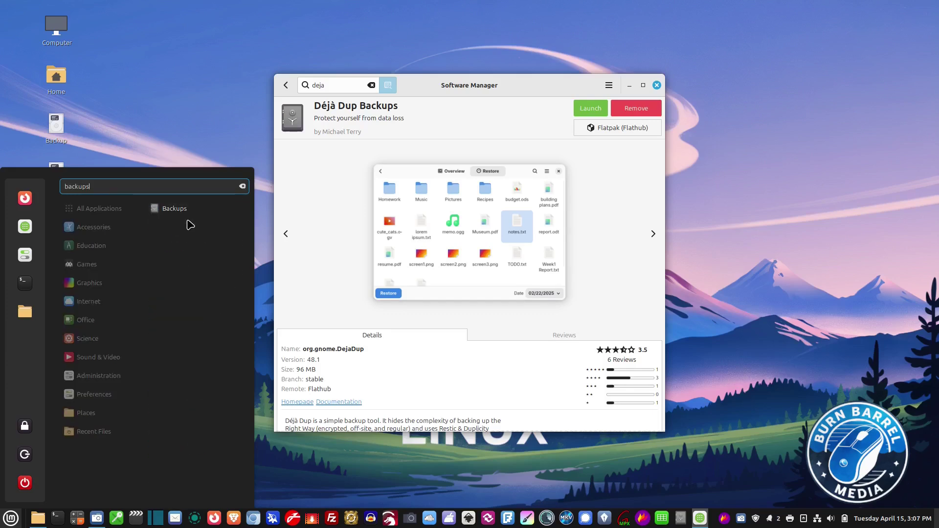
pyautogui.rightClick(171, 208)
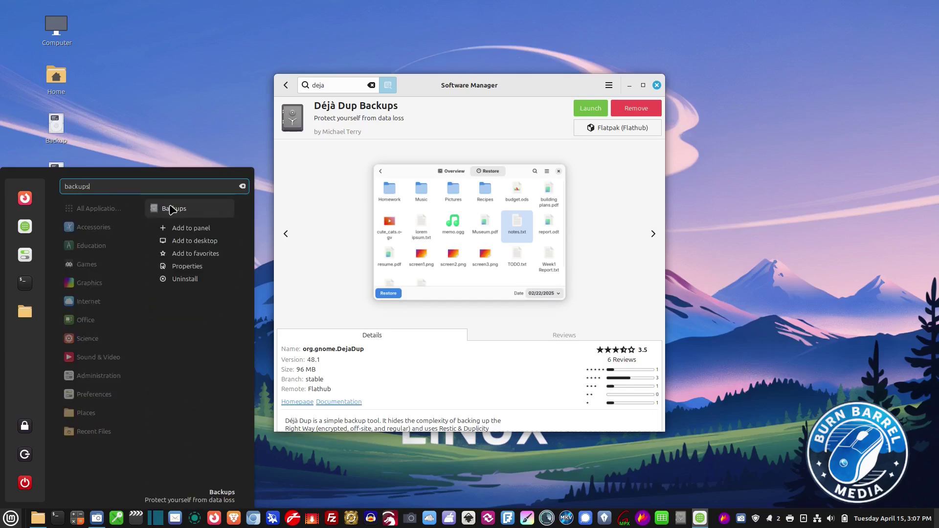
pyautogui.click(215, 229)
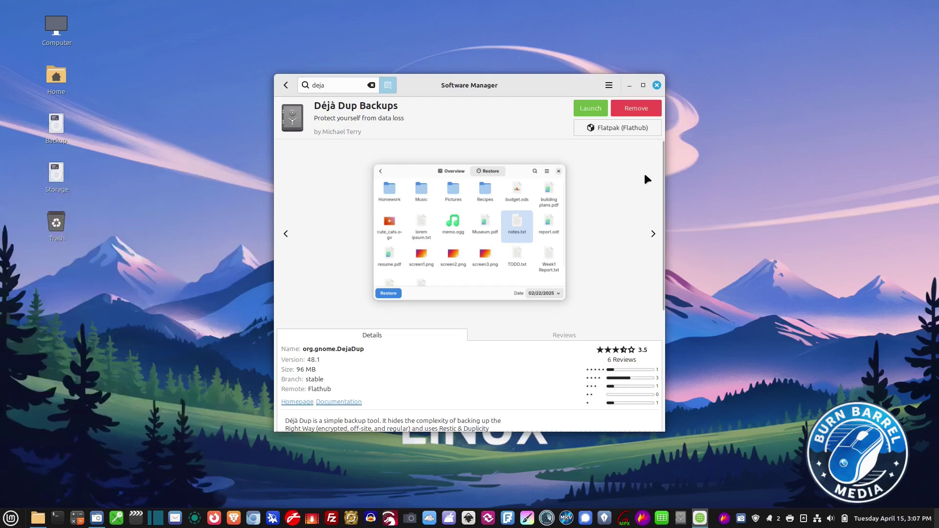
pyautogui.click(657, 85)
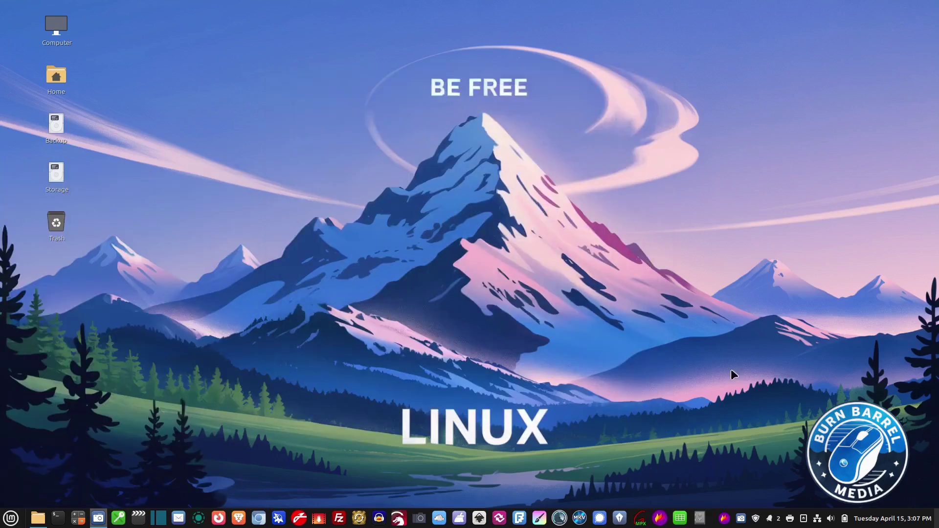
# Launch Backups from the panel and start the first-backup setup, listing Home and ignoring Trash.
pyautogui.click(700, 522)
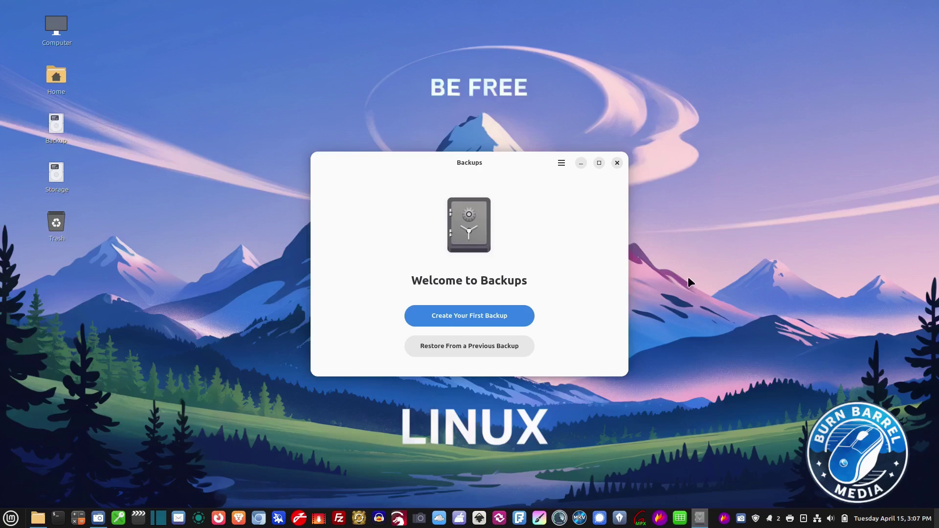
pyautogui.click(505, 316)
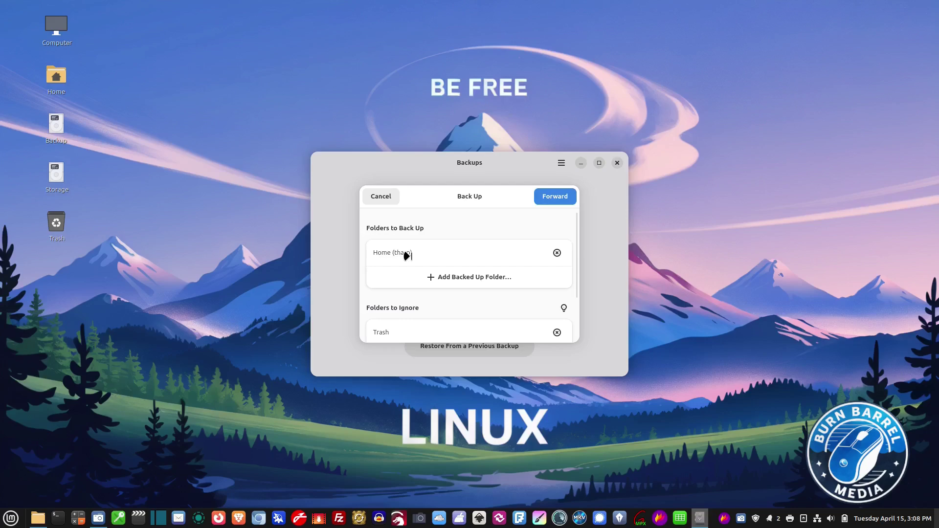
pyautogui.doubleClick(56, 25)
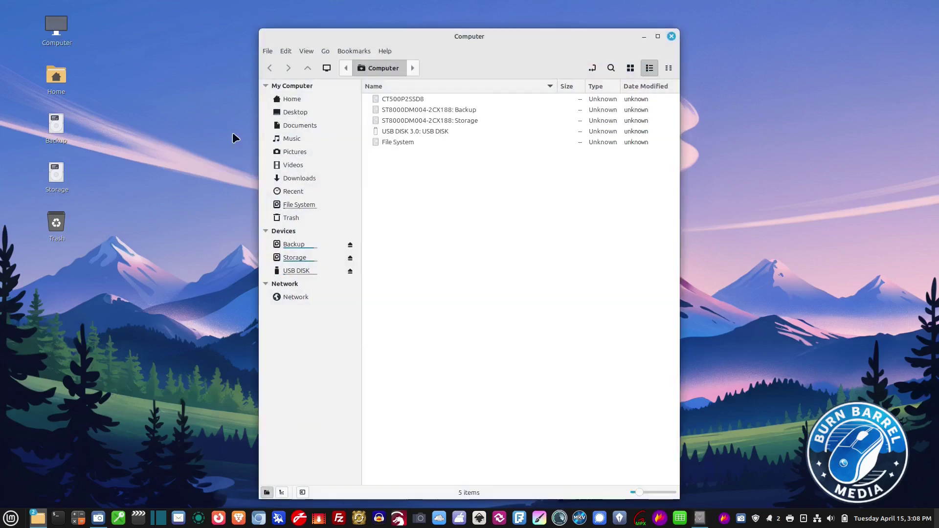
pyautogui.click(302, 98)
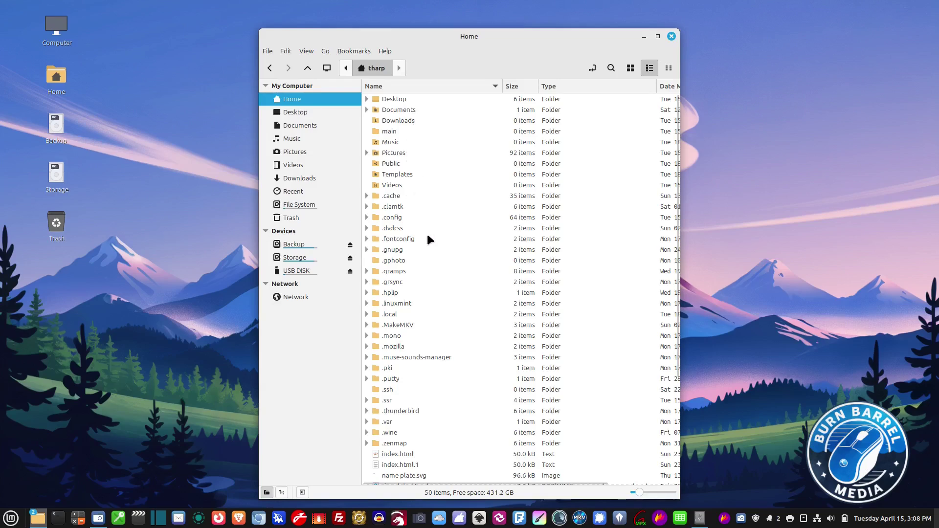
pyautogui.scroll(-3, 435, 244)
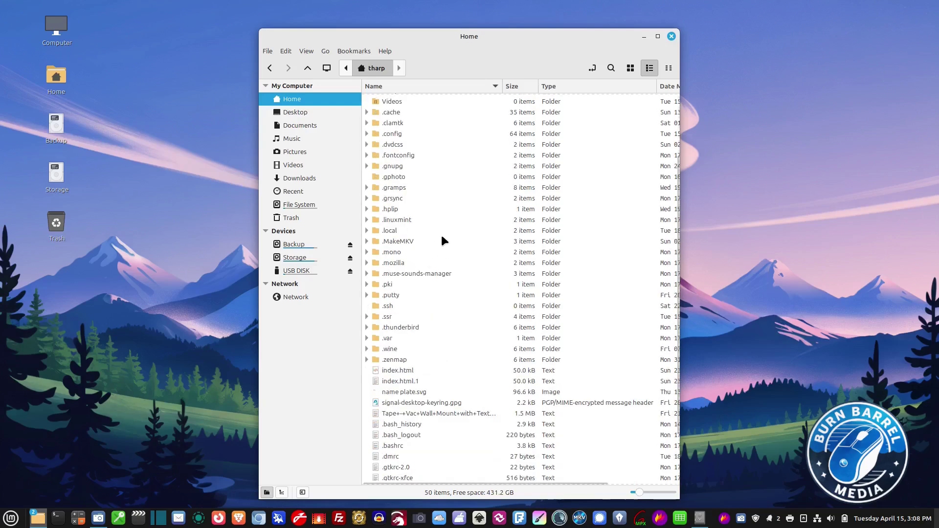
pyautogui.click(398, 199)
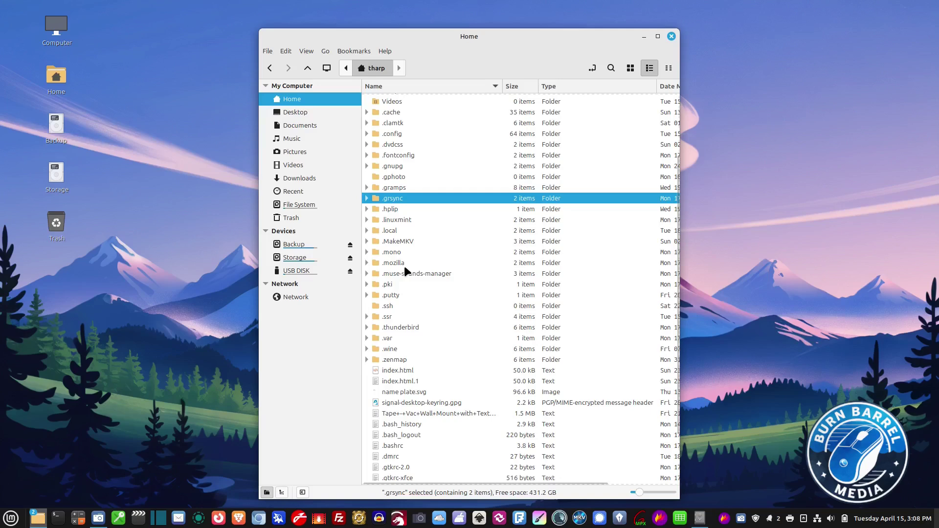
pyautogui.click(405, 327)
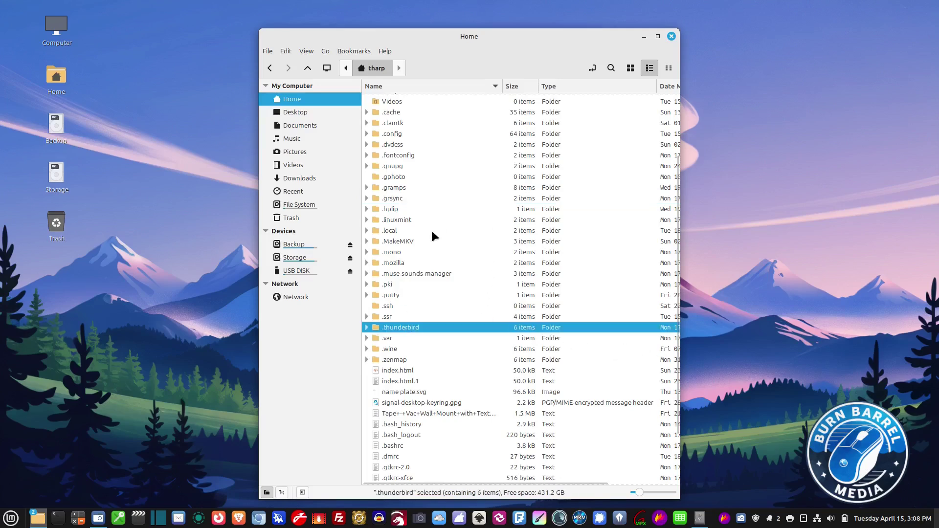
pyautogui.click(402, 189)
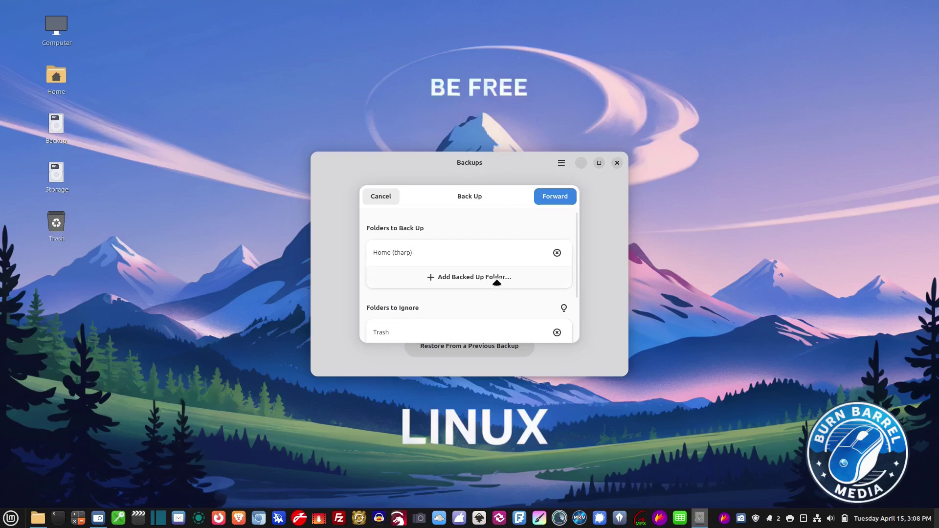
# Go on to storage settings, choose Local Folder as the location, and browse for its folder.
pyautogui.scroll(-3, 479, 276)
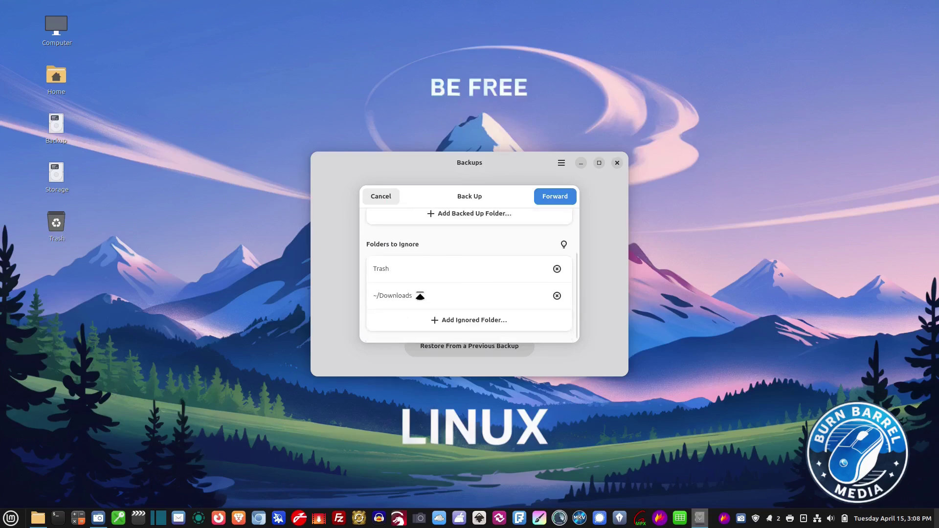
pyautogui.scroll(3, 494, 274)
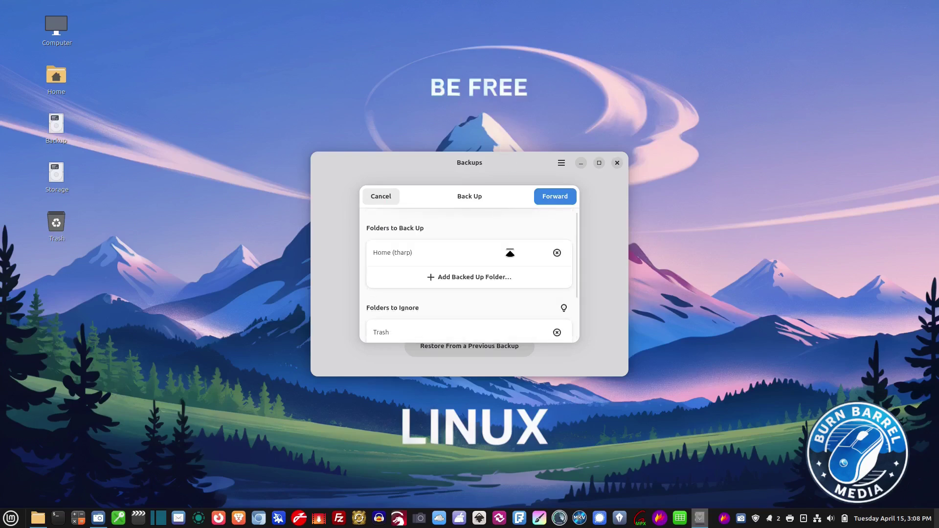
pyautogui.click(556, 198)
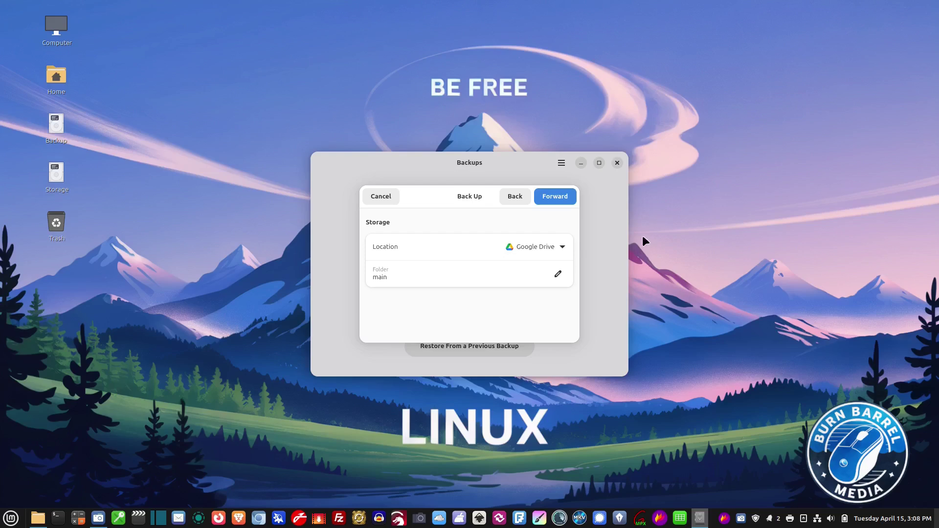
pyautogui.click(545, 247)
pyautogui.click(545, 351)
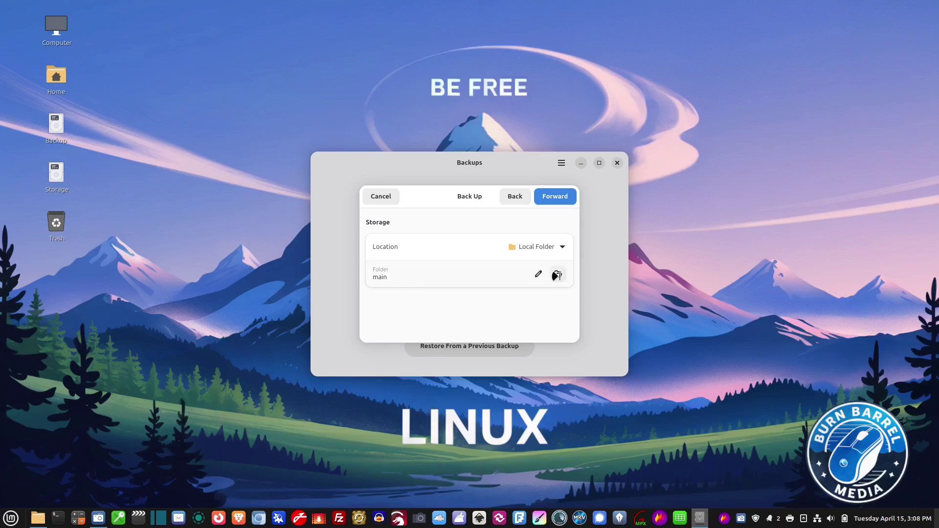
pyautogui.click(558, 275)
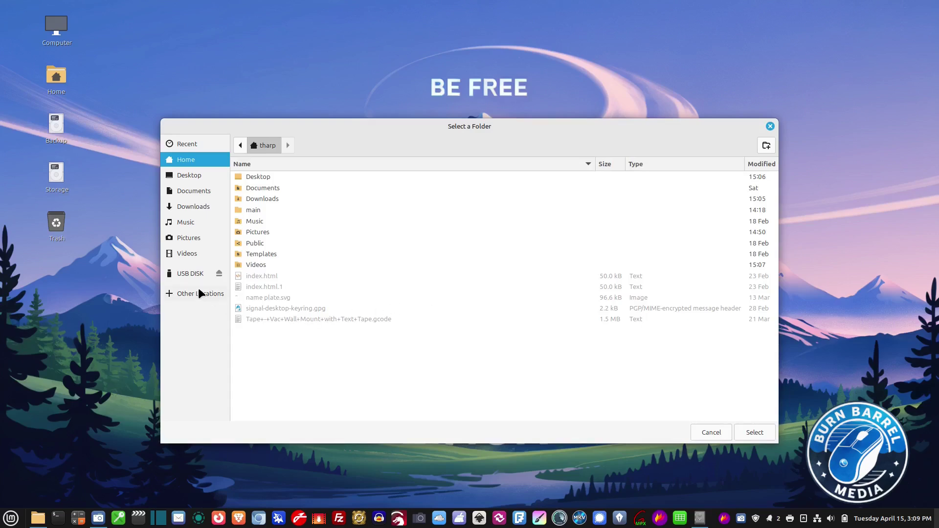
# Create a new 'Backup' folder on the USB DISK and select it as the destination.
pyautogui.click(182, 273)
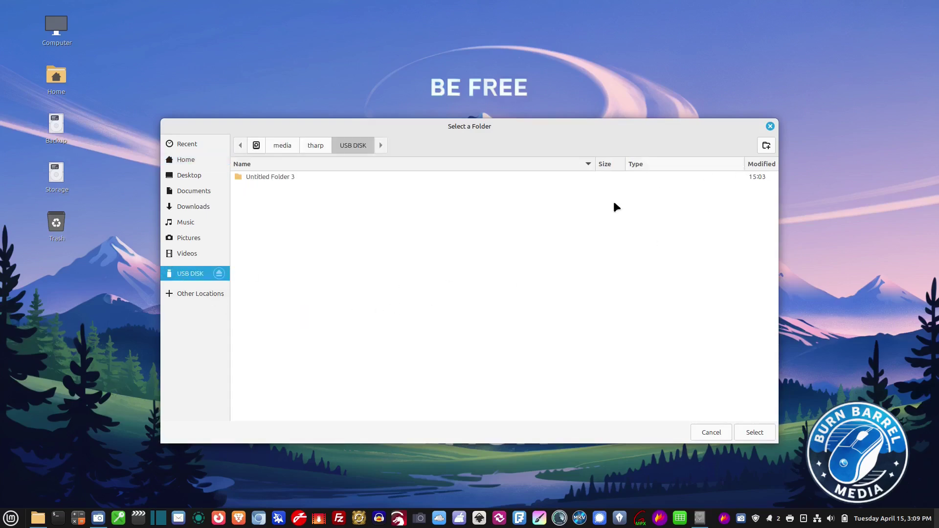
pyautogui.click(766, 145)
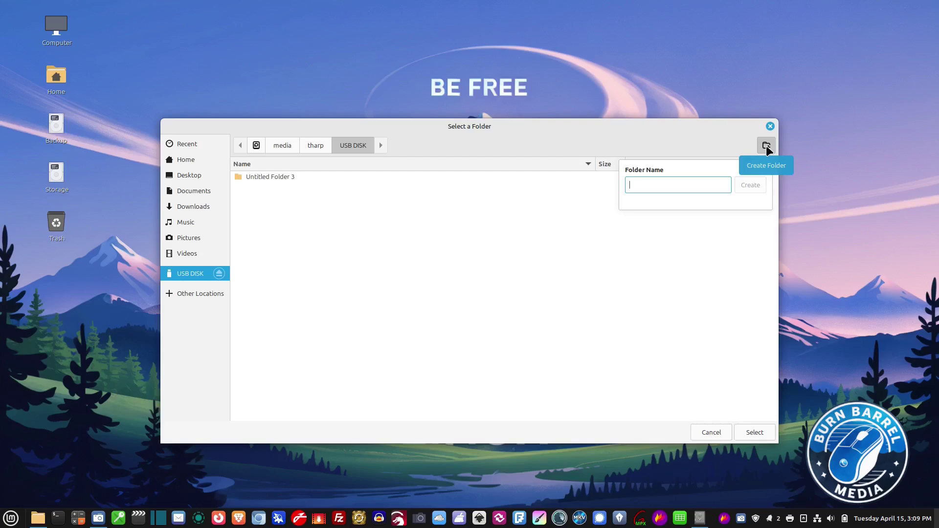
pyautogui.write('Backup')
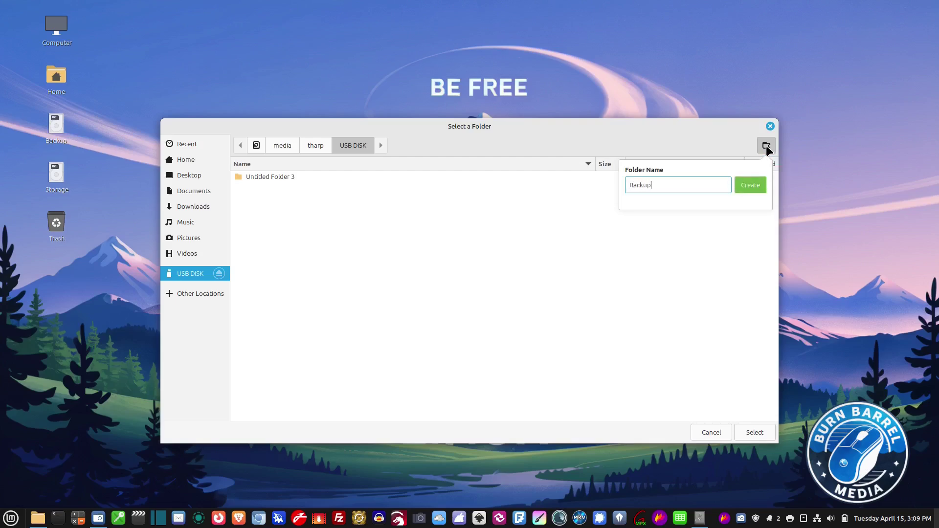
pyautogui.press('Return')
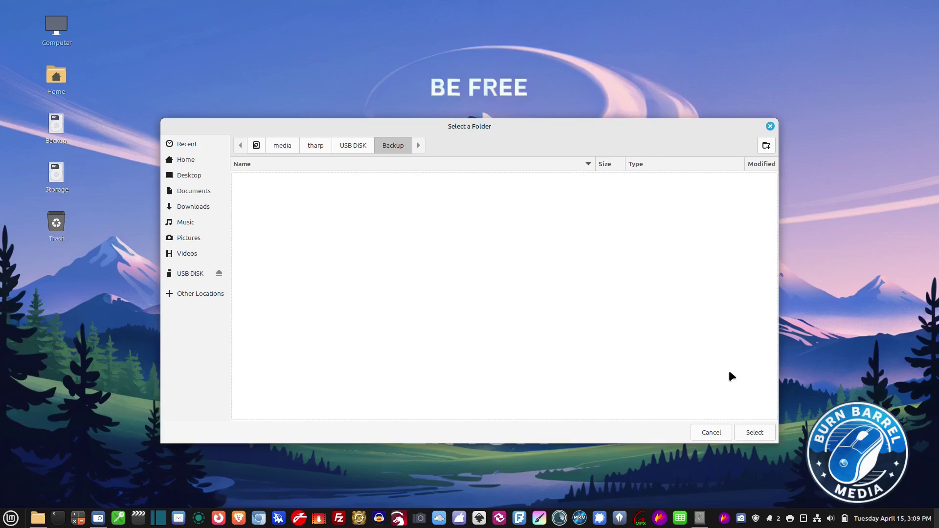
pyautogui.click(756, 433)
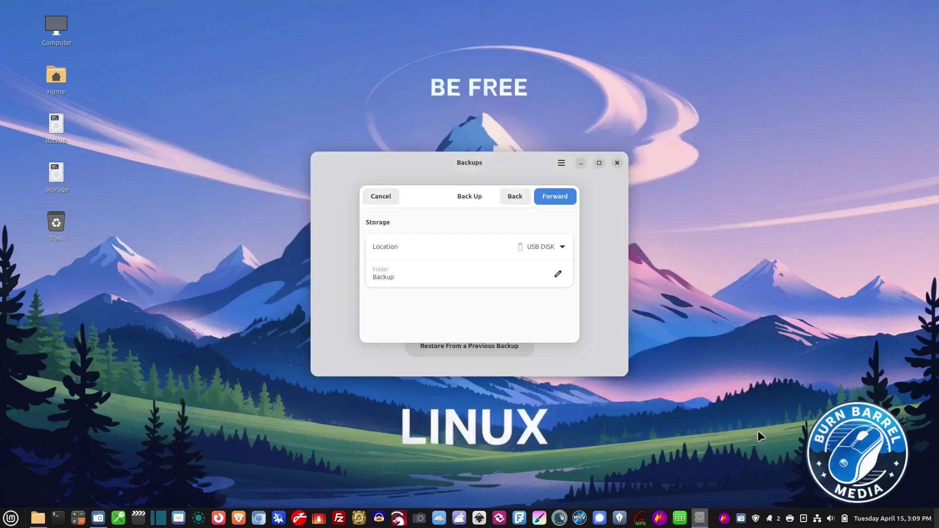
# Run the first backup to Backup on USB DISK with password protection switched off.
pyautogui.click(563, 198)
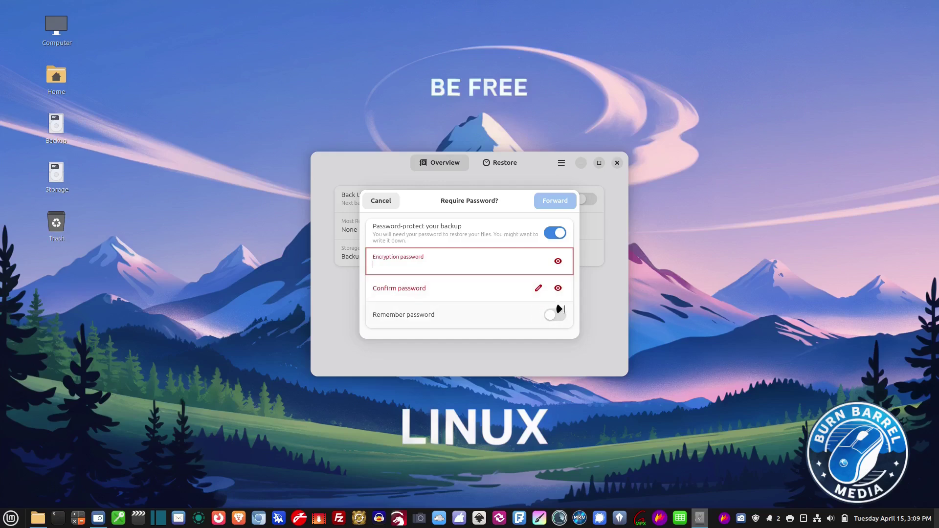
pyautogui.click(555, 315)
pyautogui.click(550, 317)
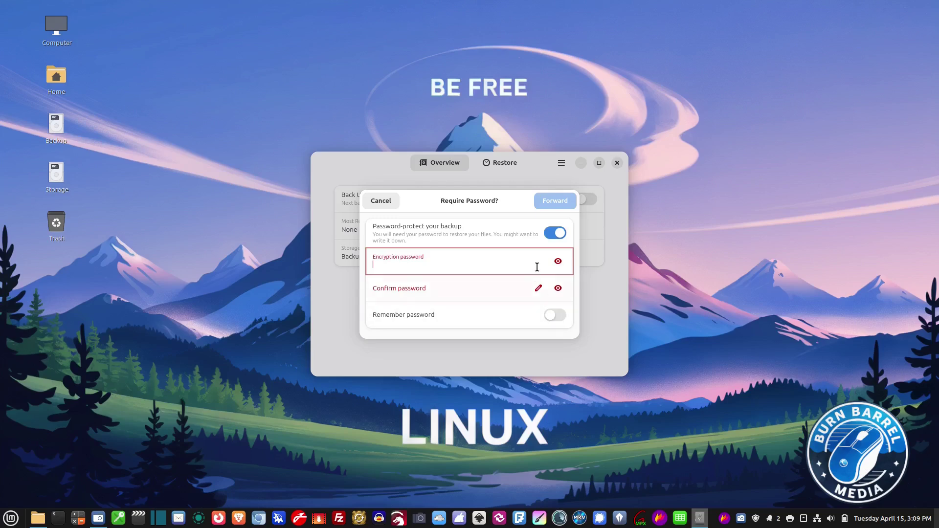
pyautogui.click(549, 234)
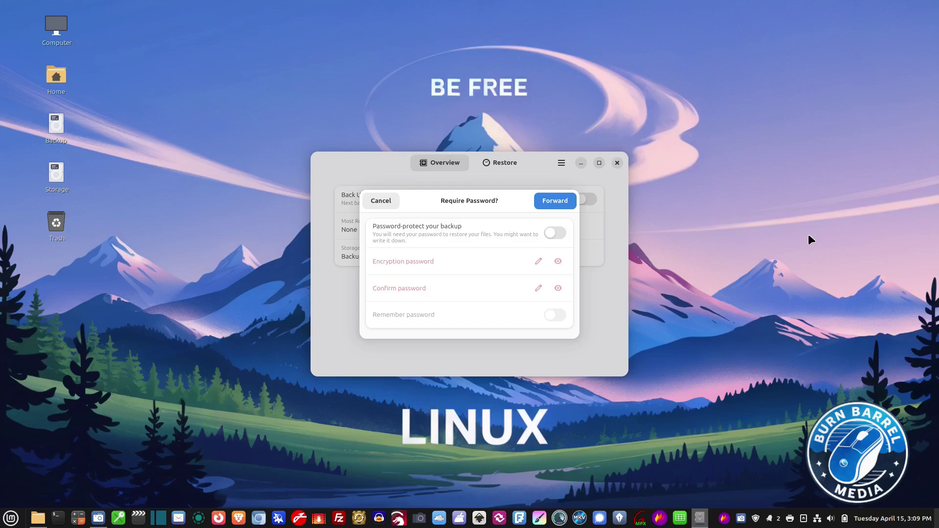
pyautogui.click(552, 199)
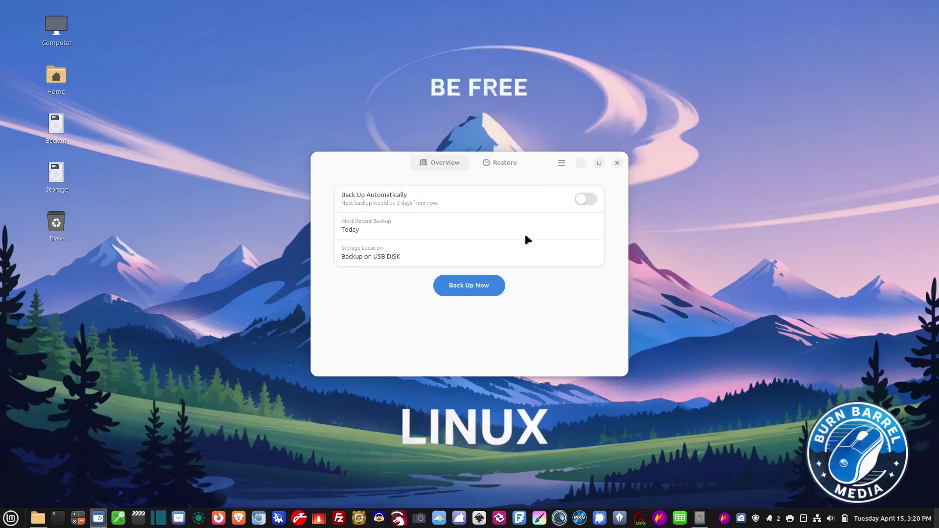
# In Preferences, enable automatic backups, keep the Weekly frequency, and try keeping backups a year.
pyautogui.click(562, 163)
pyautogui.click(540, 189)
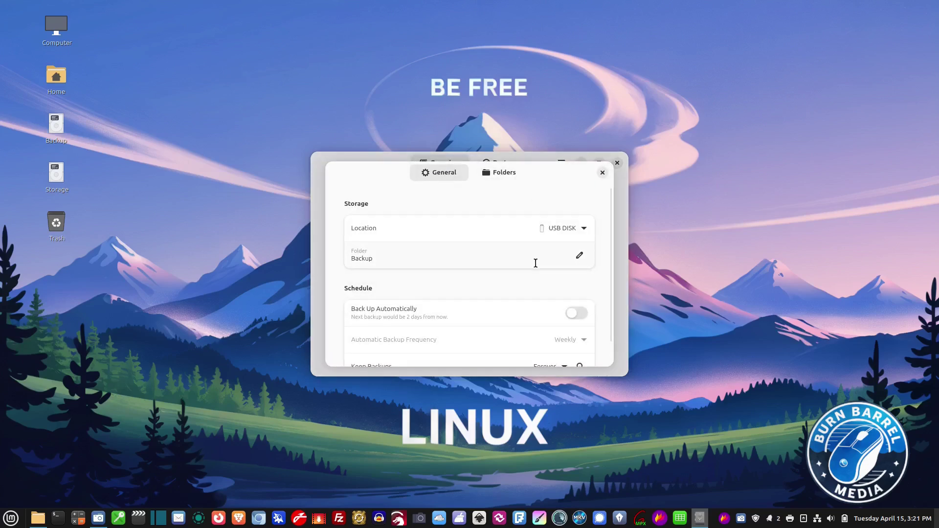
pyautogui.scroll(-1, 535, 264)
pyautogui.click(573, 288)
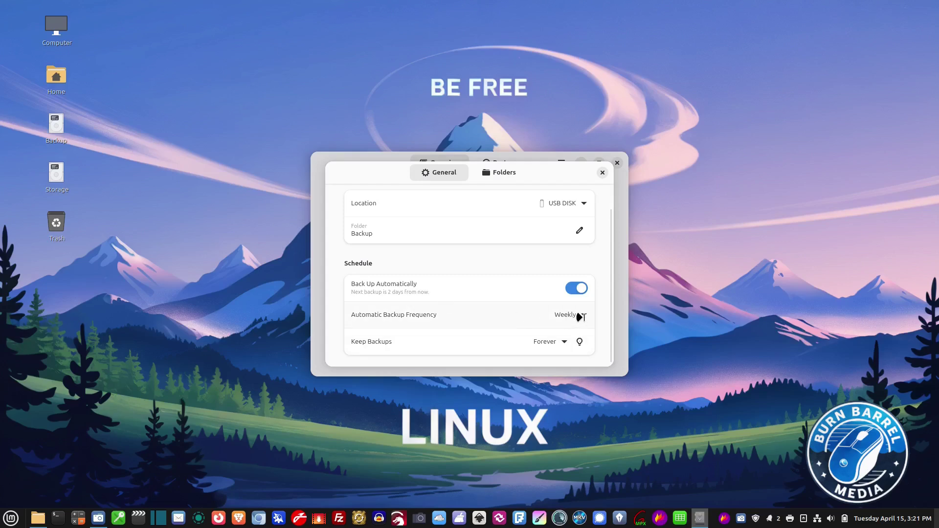
pyautogui.click(581, 316)
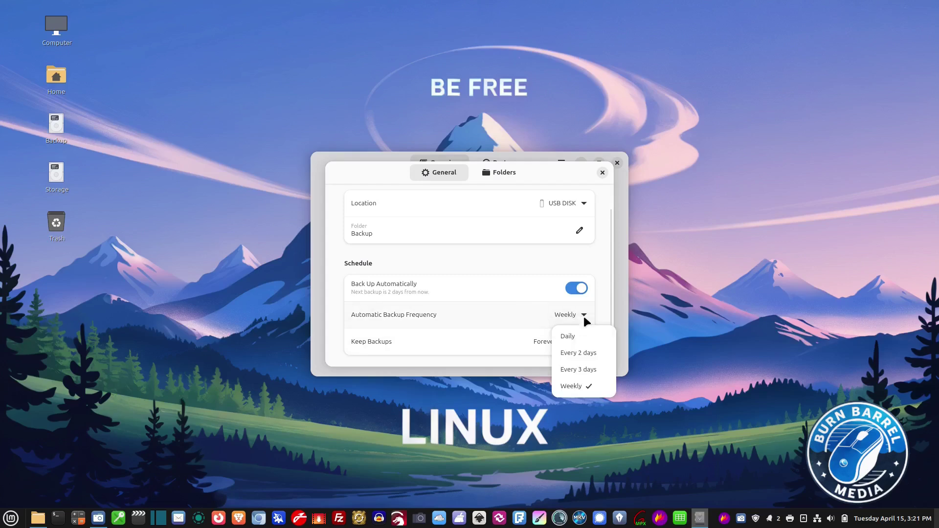
pyautogui.click(530, 298)
pyautogui.click(562, 342)
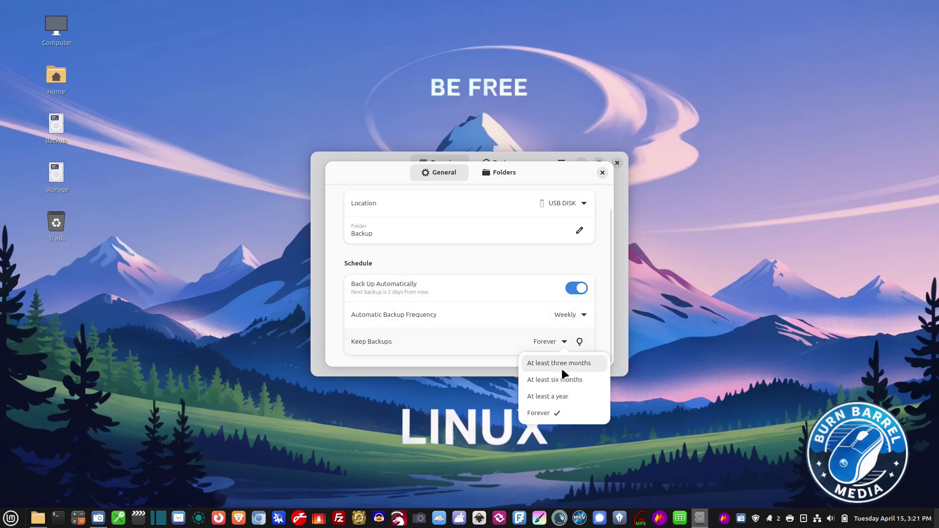
pyautogui.click(558, 395)
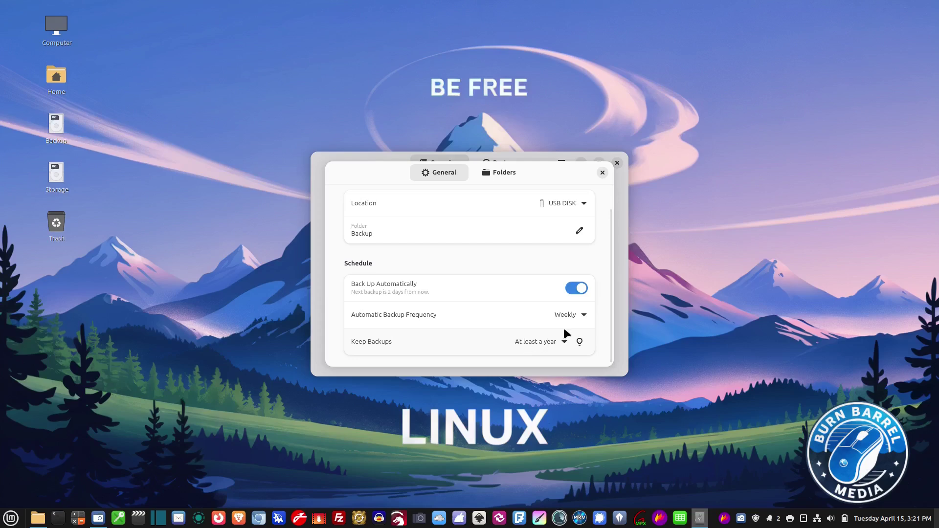
# Set Keep Backups to 'At least three months', switch automatic backups off, and close Preferences.
pyautogui.click(582, 316)
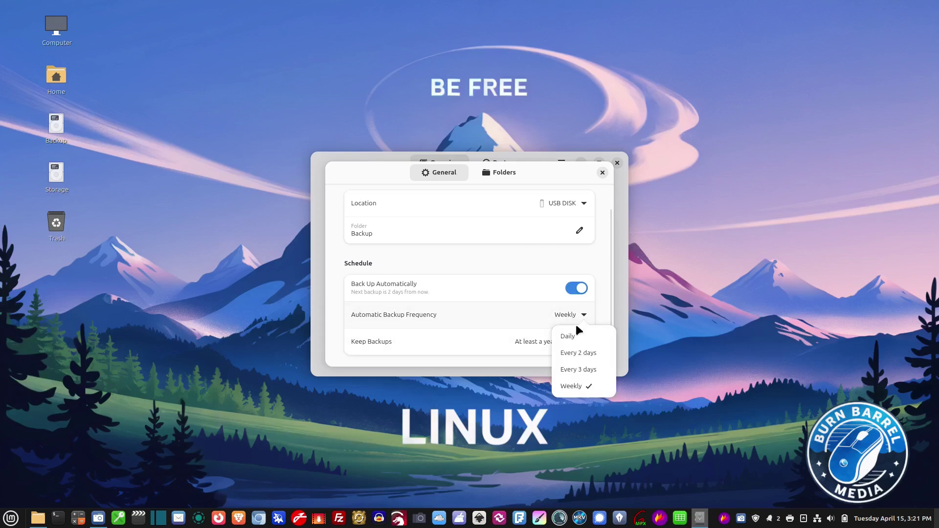
pyautogui.click(521, 340)
pyautogui.click(565, 342)
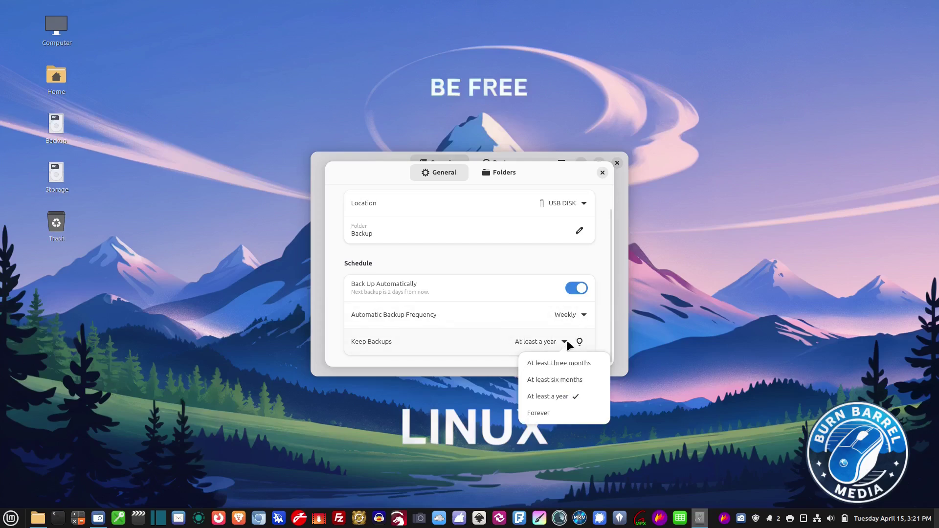
pyautogui.click(562, 362)
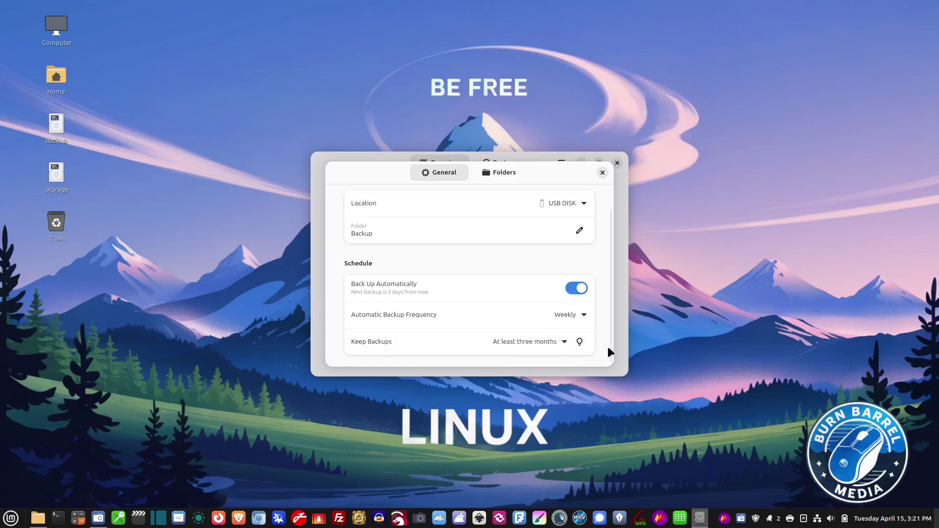
pyautogui.click(576, 315)
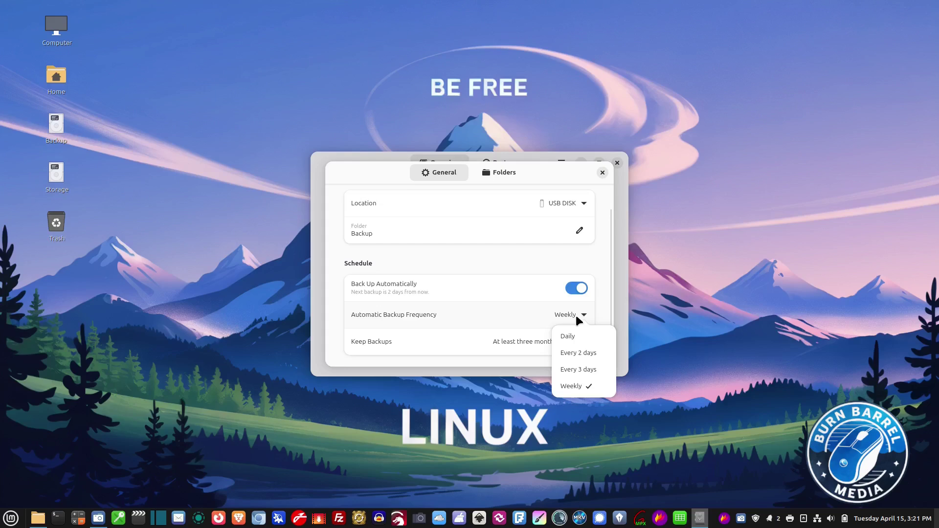
pyautogui.click(576, 315)
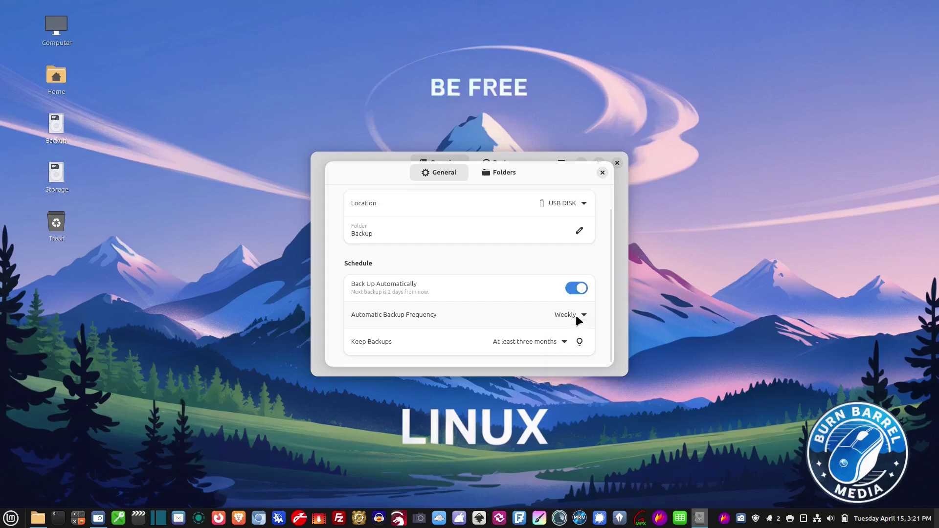
pyautogui.click(570, 287)
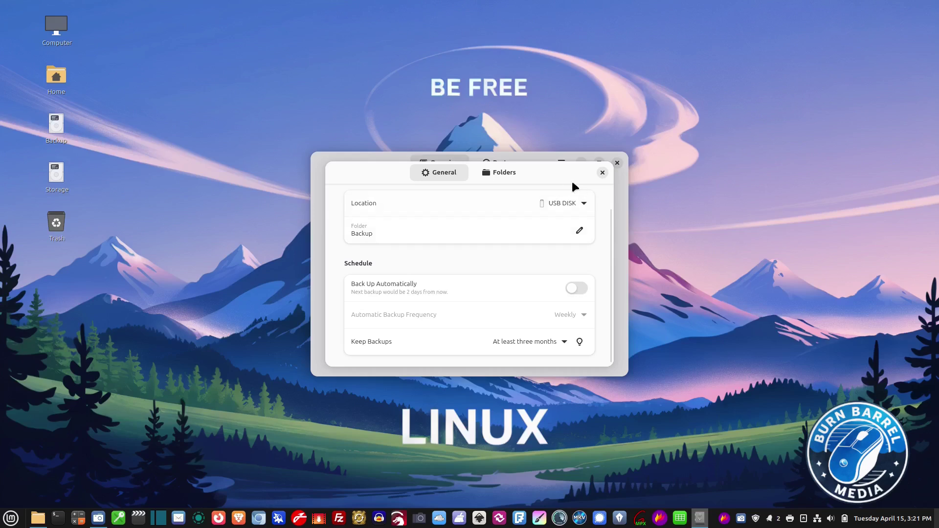
pyautogui.click(602, 173)
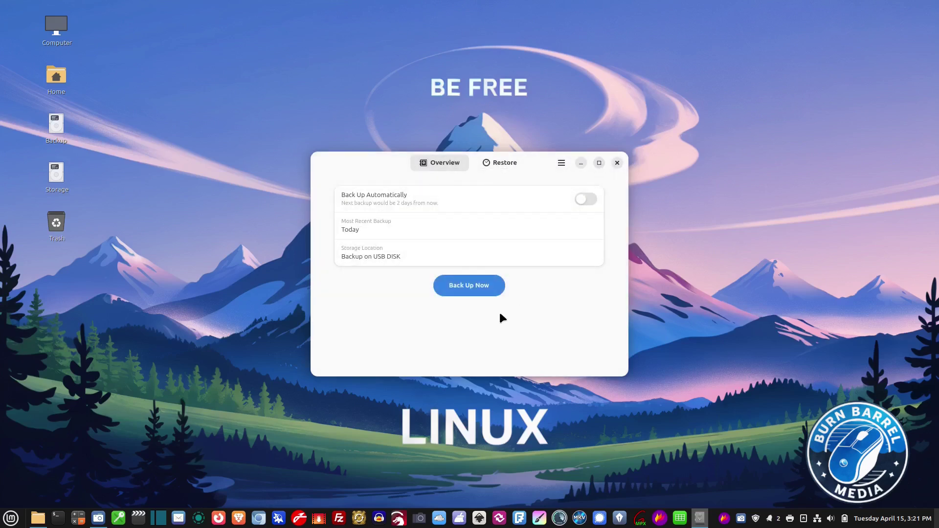
# Switch to the Restore view and keep the 04/15/2025 backup date.
pyautogui.click(509, 160)
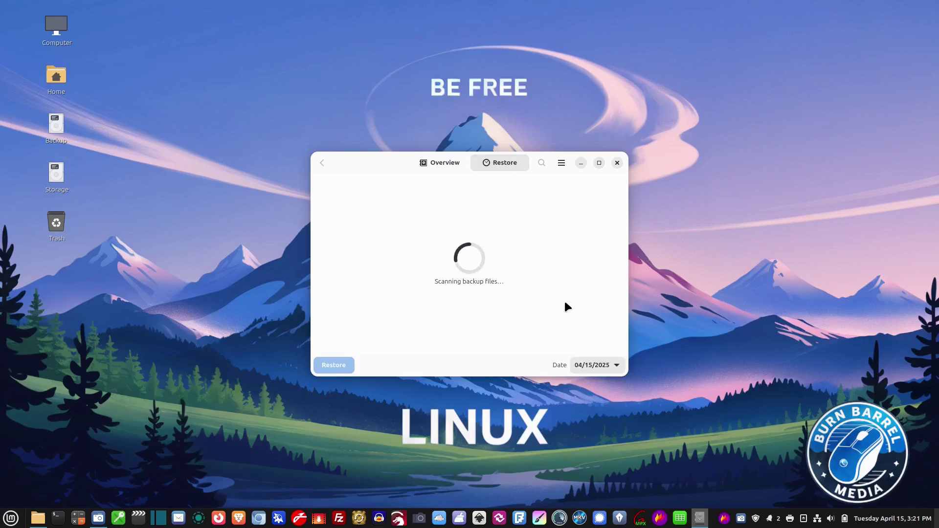
pyautogui.click(616, 366)
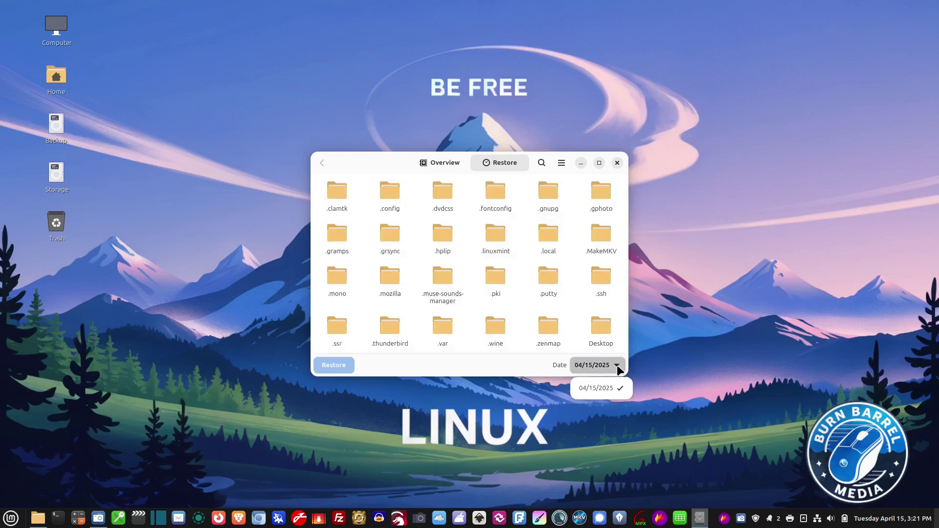
pyautogui.click(618, 367)
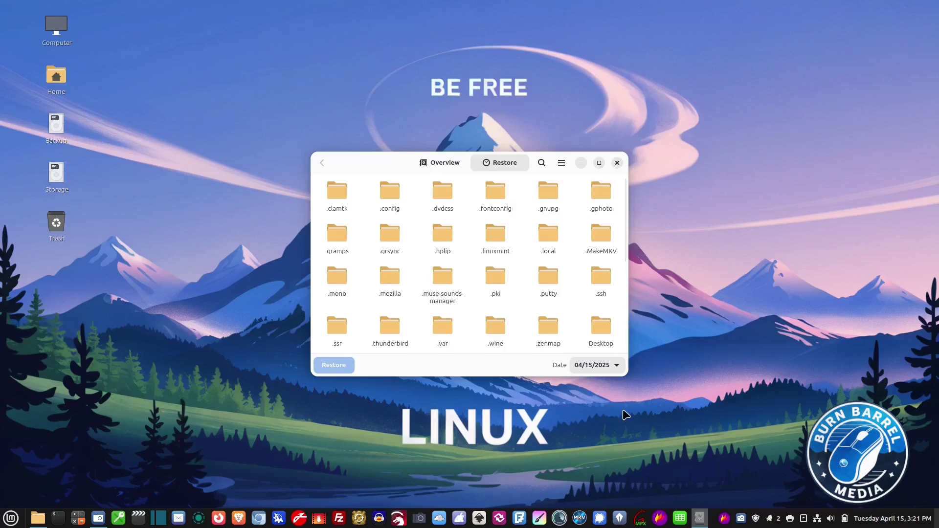
pyautogui.click(615, 368)
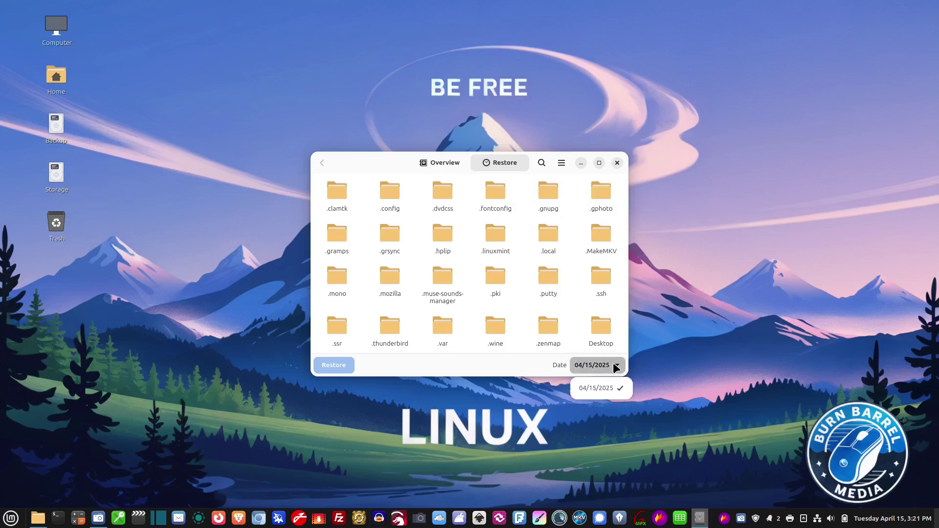
pyautogui.click(612, 362)
# Select the .gramps, .grsync and Desktop folders in the backup's folder grid.
pyautogui.click(543, 276)
pyautogui.click(436, 275)
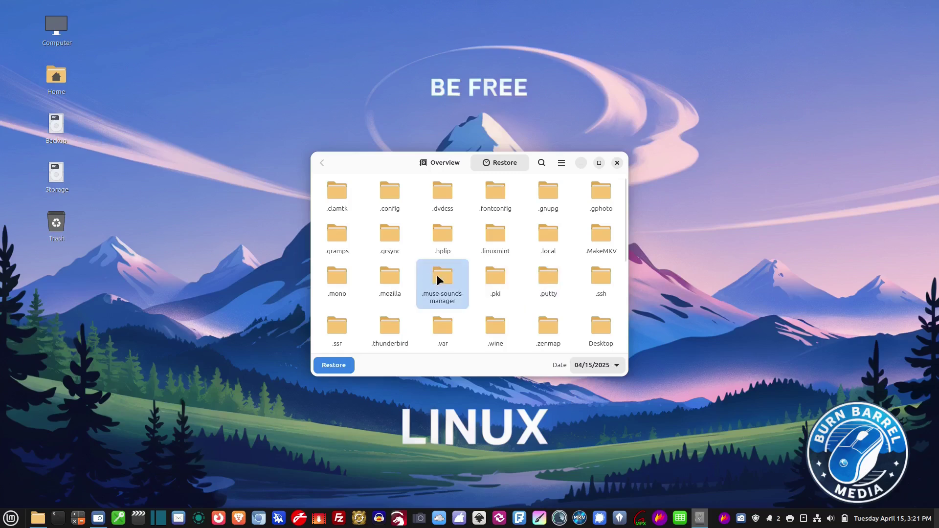
pyautogui.keyDown('ctrl'); pyautogui.click(561, 279); pyautogui.keyUp('ctrl')
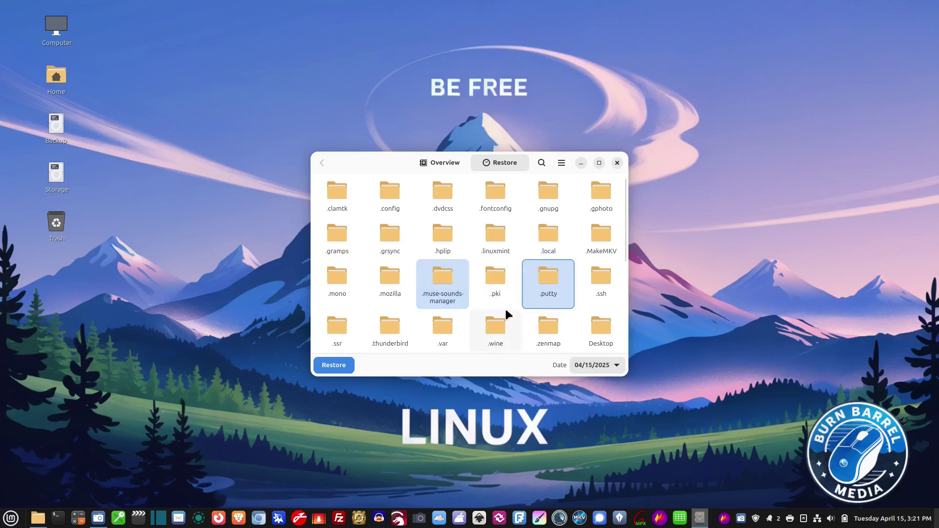
pyautogui.keyDown('ctrl'); pyautogui.click(550, 239); pyautogui.keyUp('ctrl')
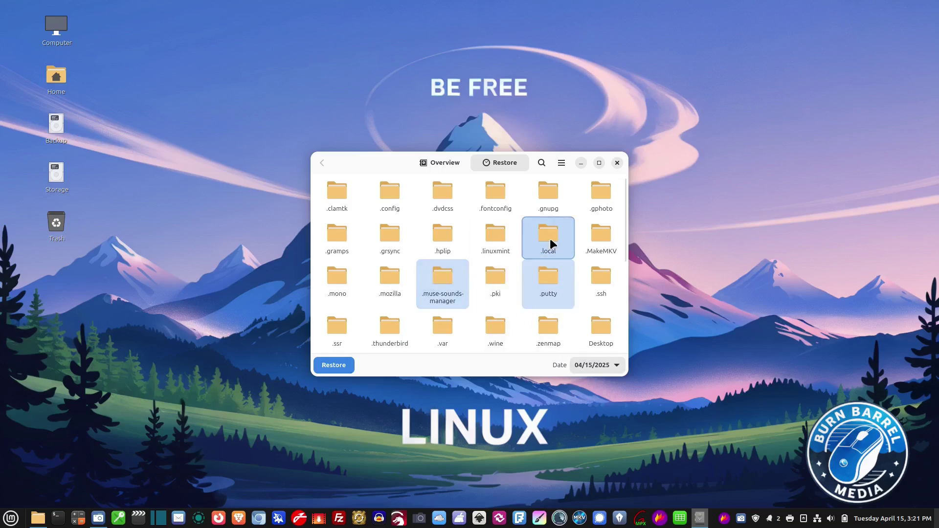
pyautogui.keyDown('ctrl'); pyautogui.click(450, 227); pyautogui.keyUp('ctrl')
pyautogui.keyDown('ctrl'); pyautogui.click(439, 196); pyautogui.keyUp('ctrl')
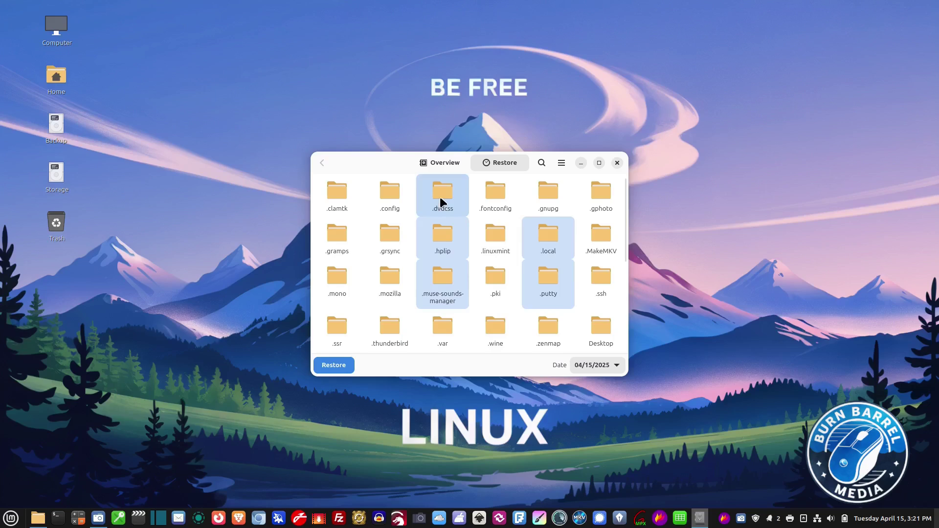
pyautogui.keyDown('ctrl'); pyautogui.click(595, 321); pyautogui.keyUp('ctrl')
pyautogui.keyDown('ctrl'); pyautogui.click(341, 284); pyautogui.keyUp('ctrl')
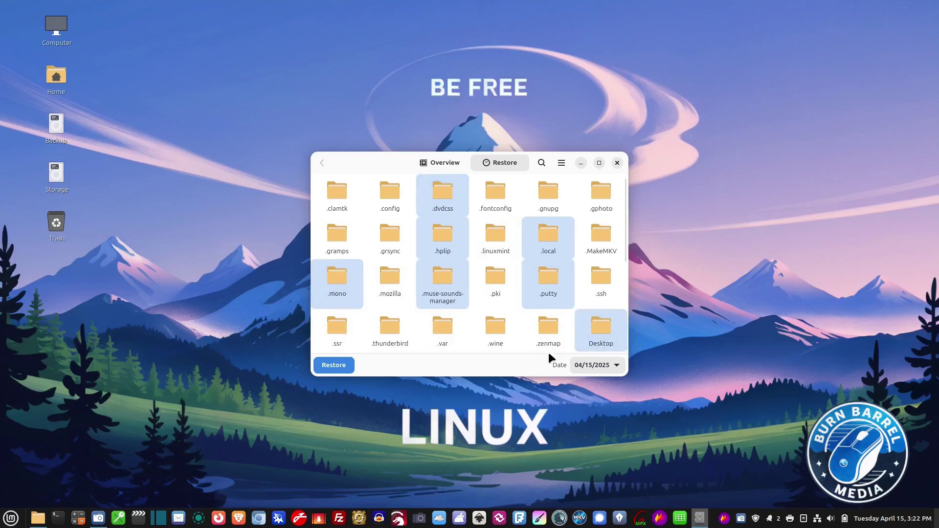
pyautogui.press('Up')
pyautogui.keyDown('ctrl'); pyautogui.click(390, 237); pyautogui.keyUp('ctrl')
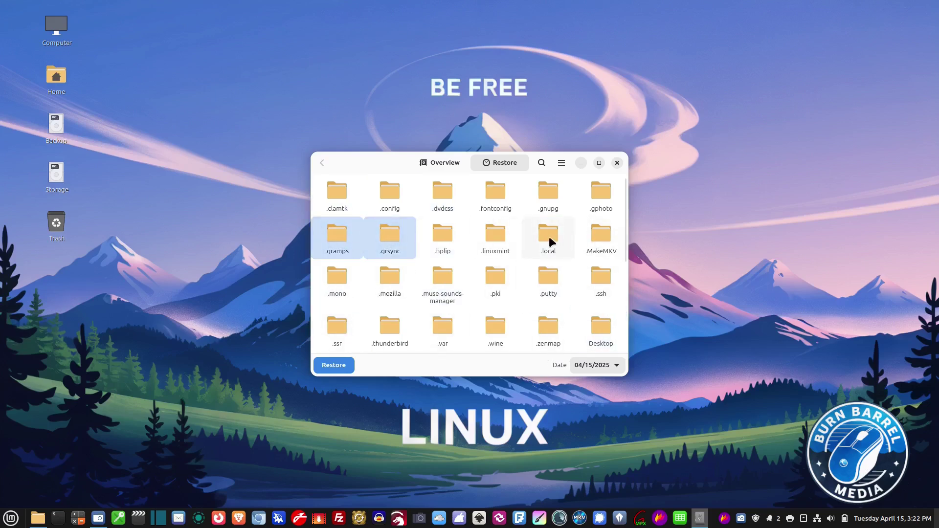
pyautogui.keyDown('ctrl'); pyautogui.click(600, 327); pyautogui.keyUp('ctrl')
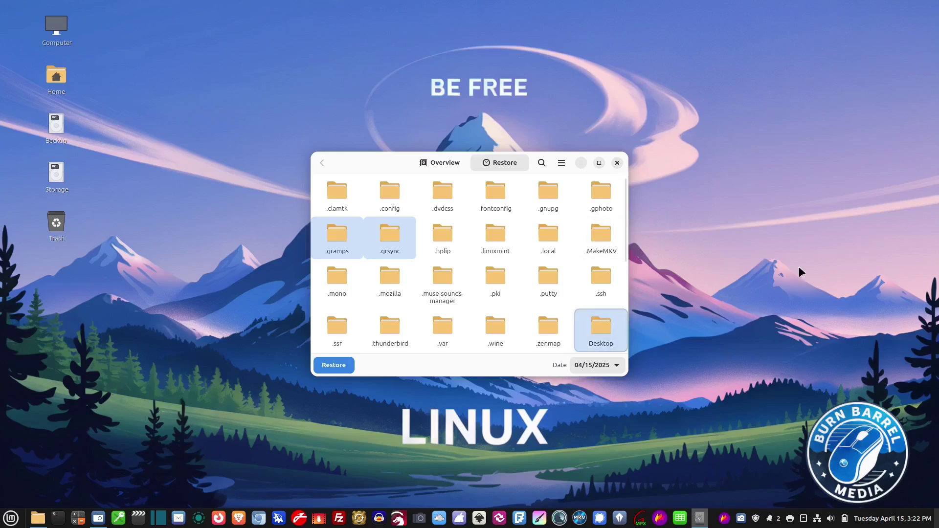
# Restore .gramps, .grsync and Desktop to their original locations, then close Déjà Dup Backups.
pyautogui.click(343, 361)
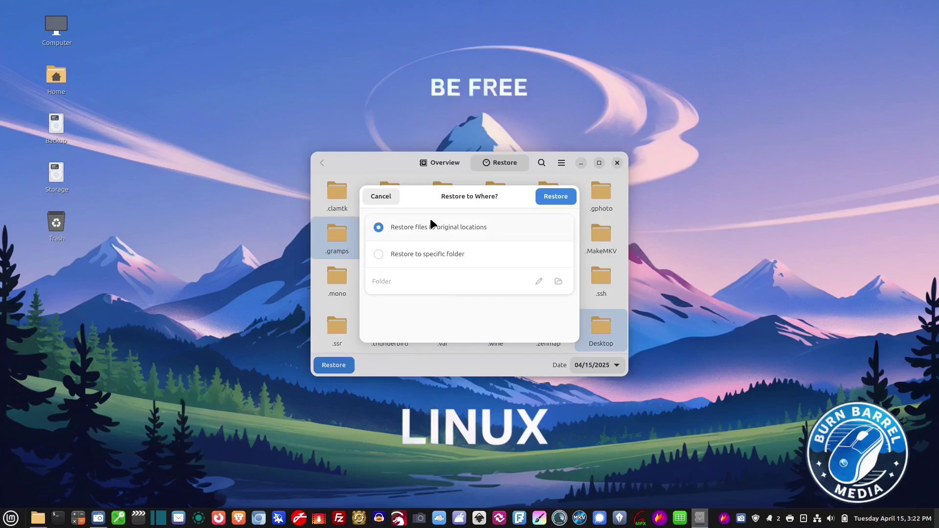
pyautogui.click(561, 194)
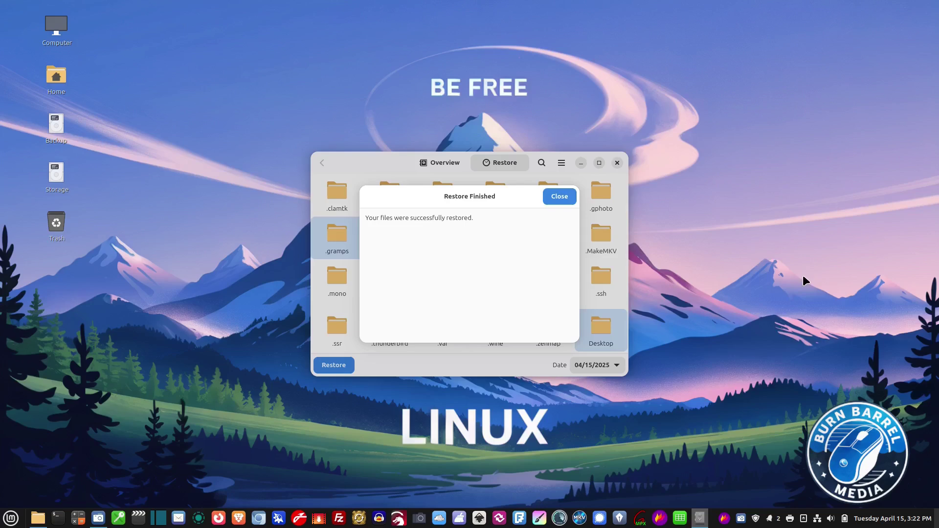
pyautogui.click(563, 196)
pyautogui.click(617, 163)
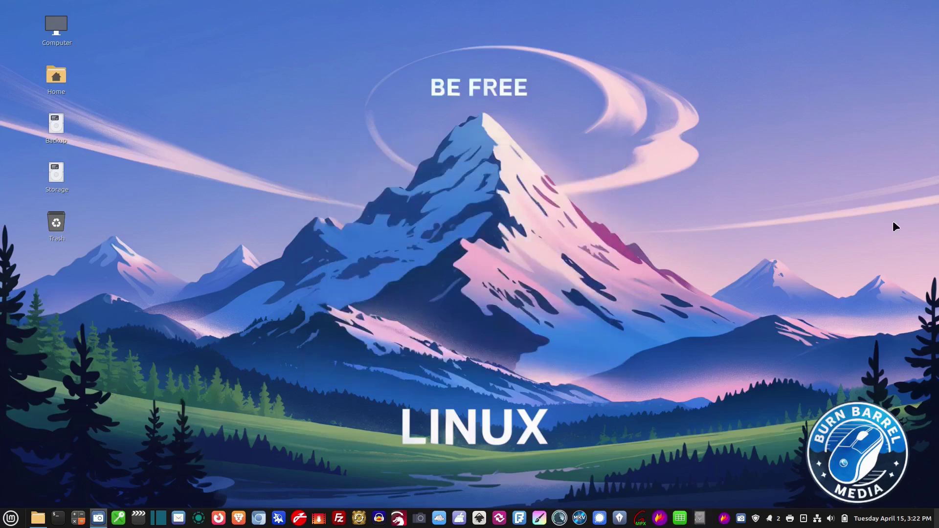